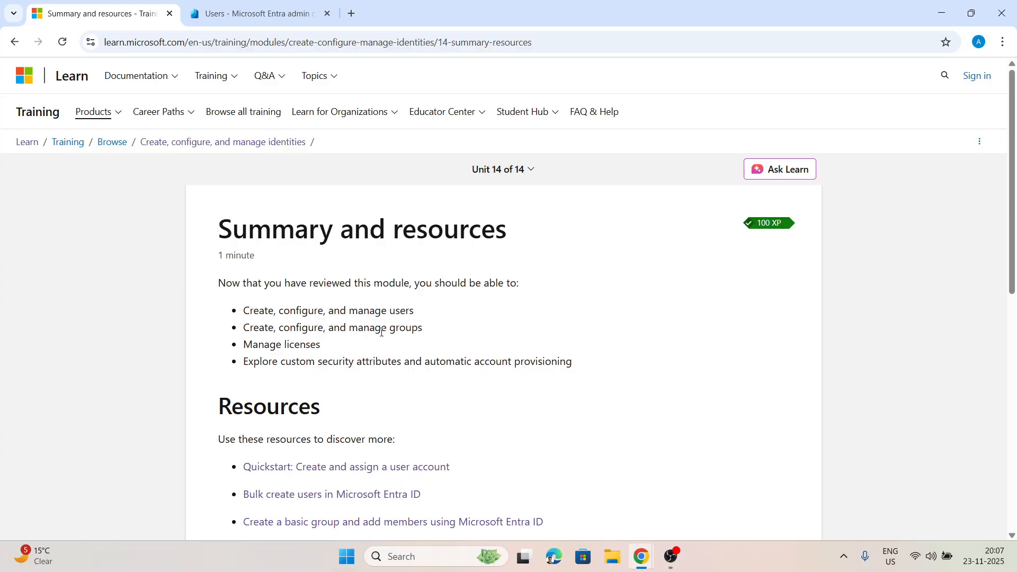
Try to create a Security group named Marketing, and check the list of all existing groups
key("ctrl+w")
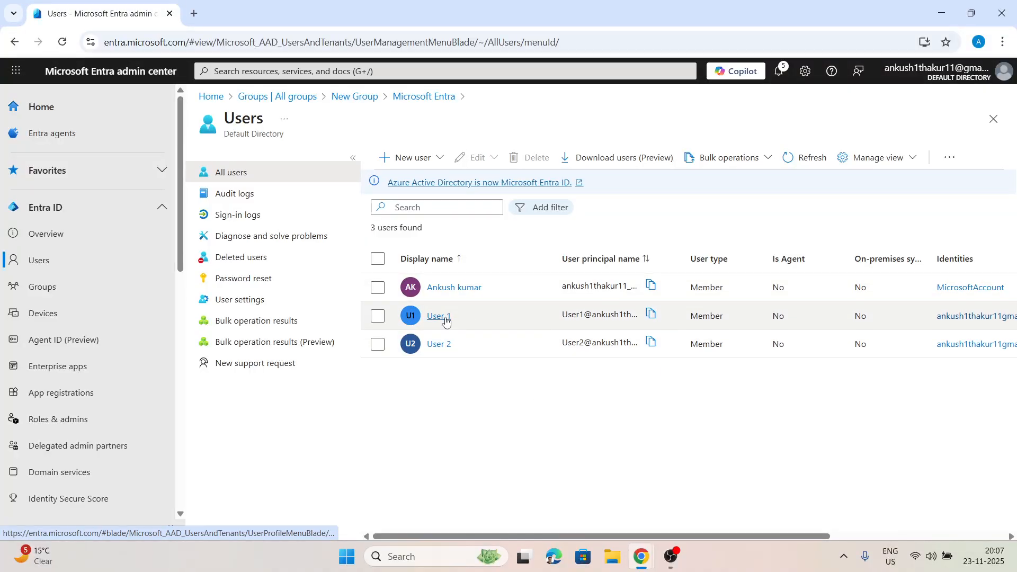
left_click(40, 285)
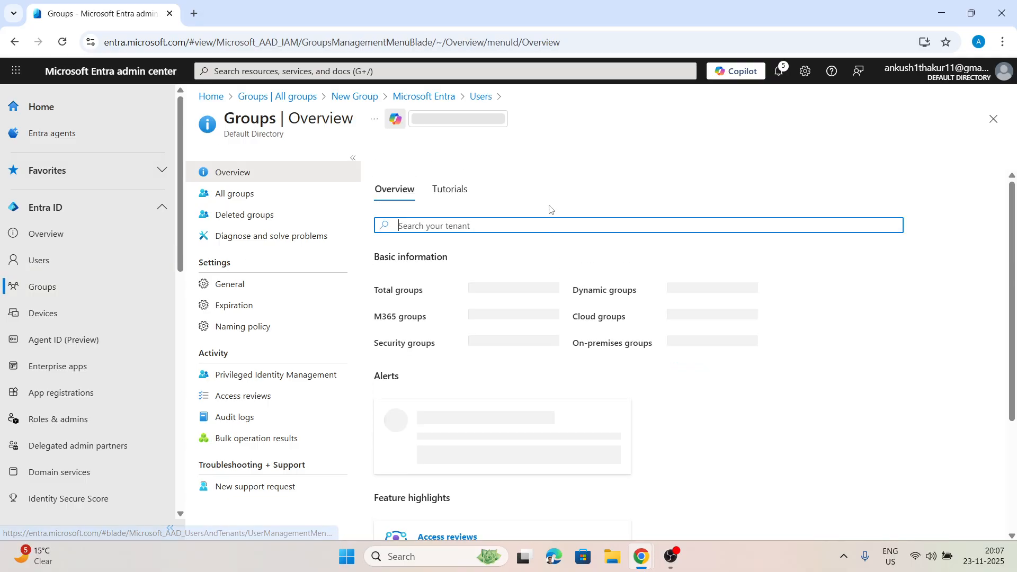
left_click(395, 157)
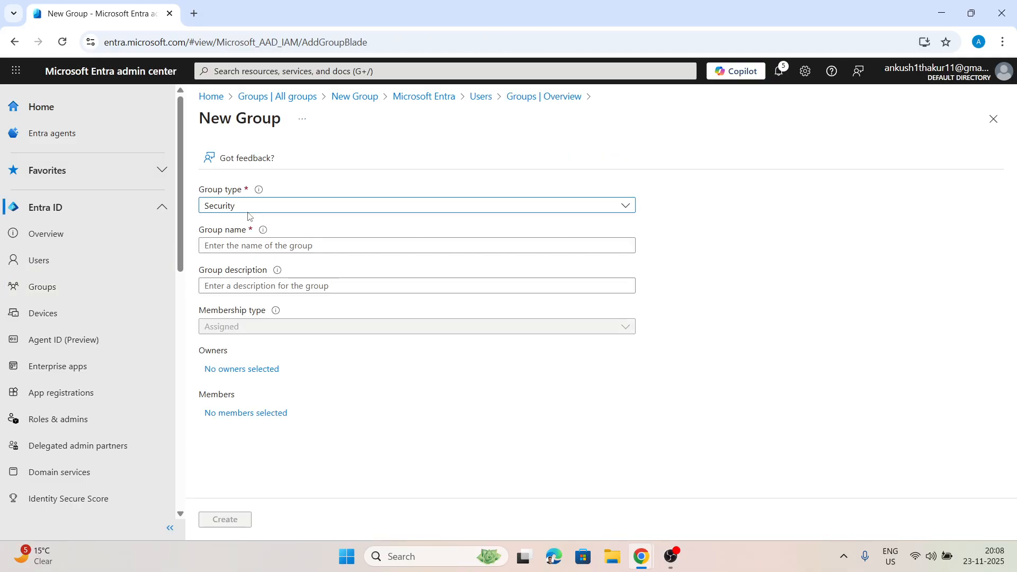
left_click(261, 209)
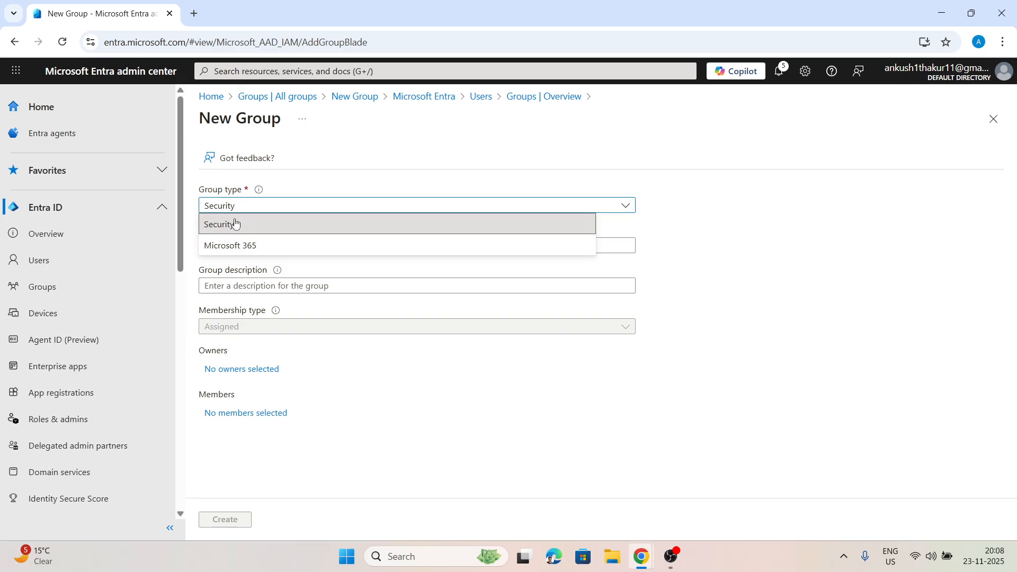
left_click(235, 224)
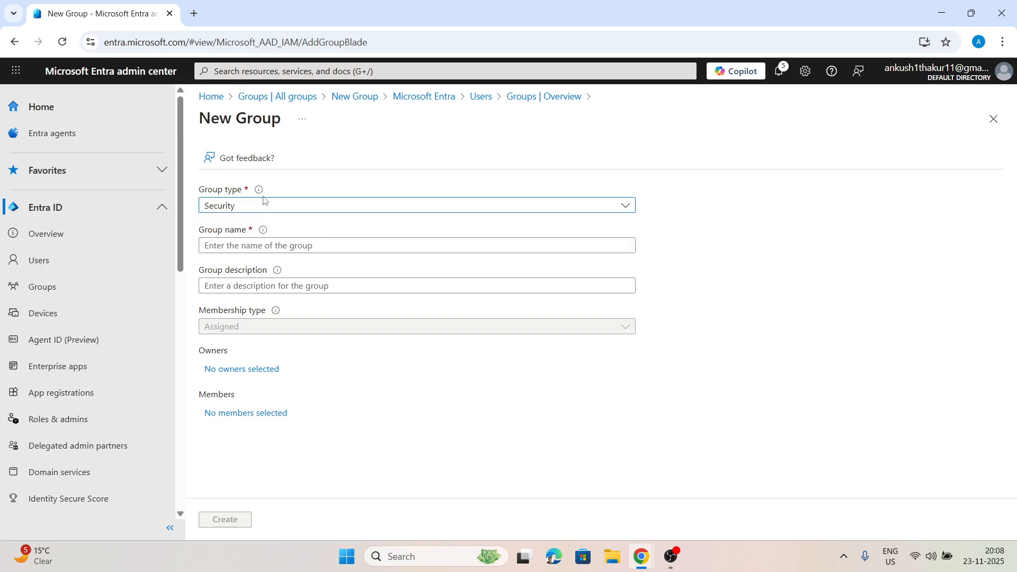
mouse_move(259, 192)
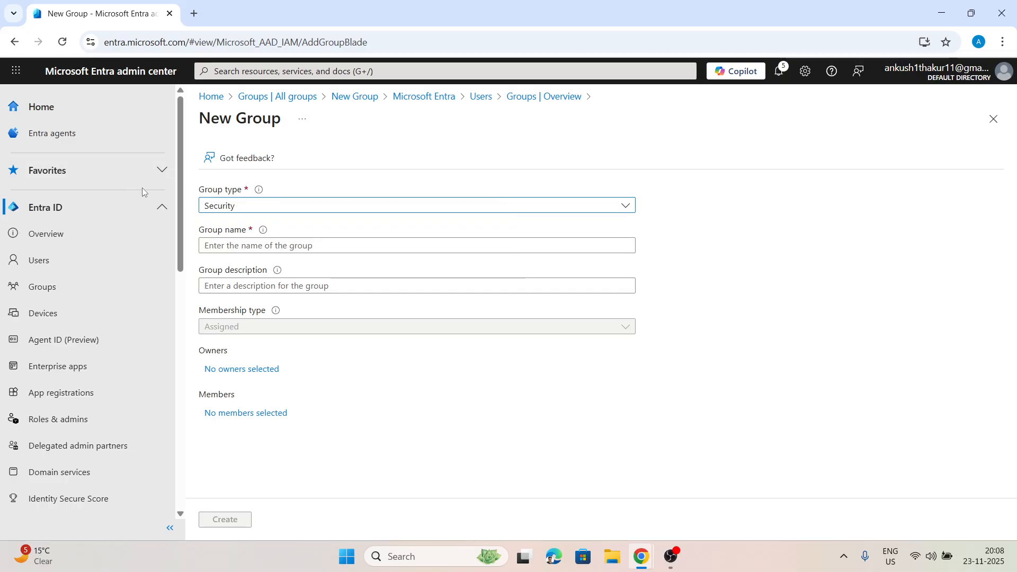
left_click(241, 245)
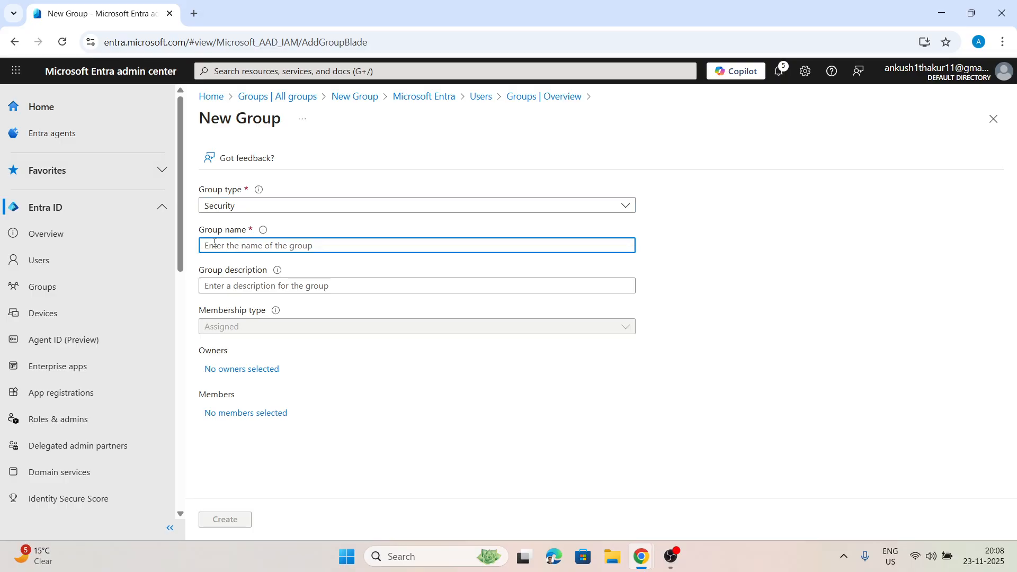
type("Marketing")
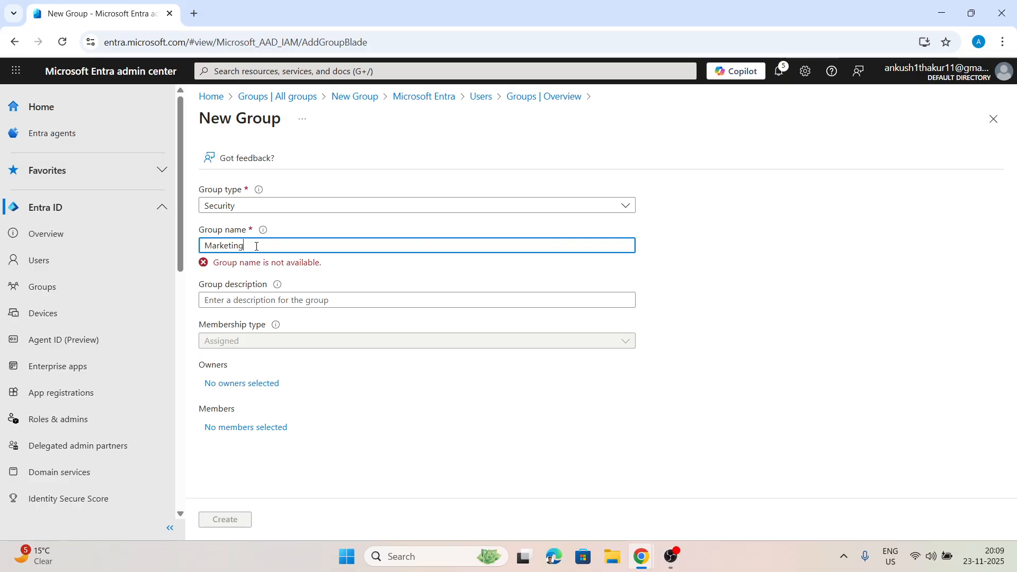
left_click(24, 293)
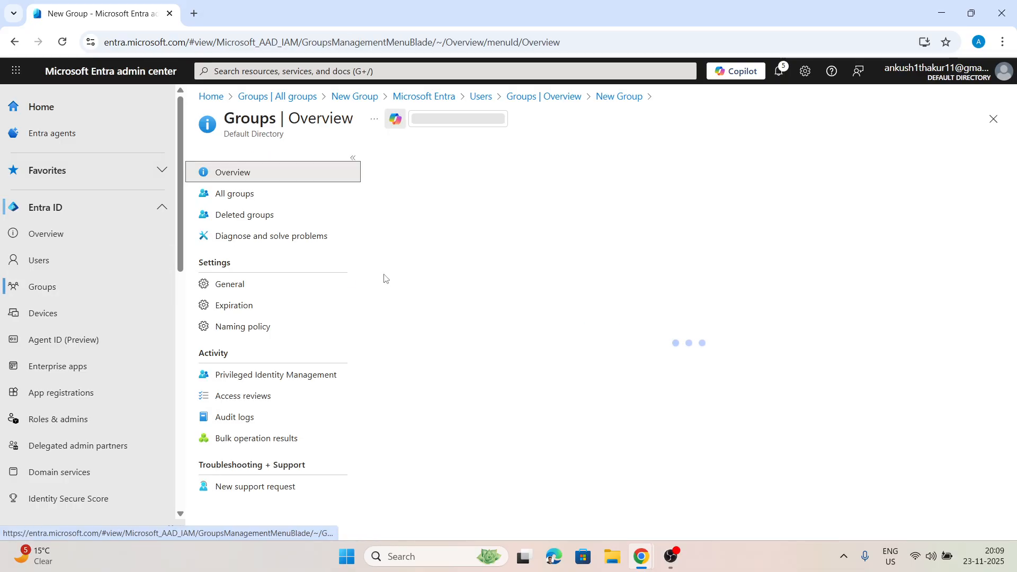
left_click(229, 198)
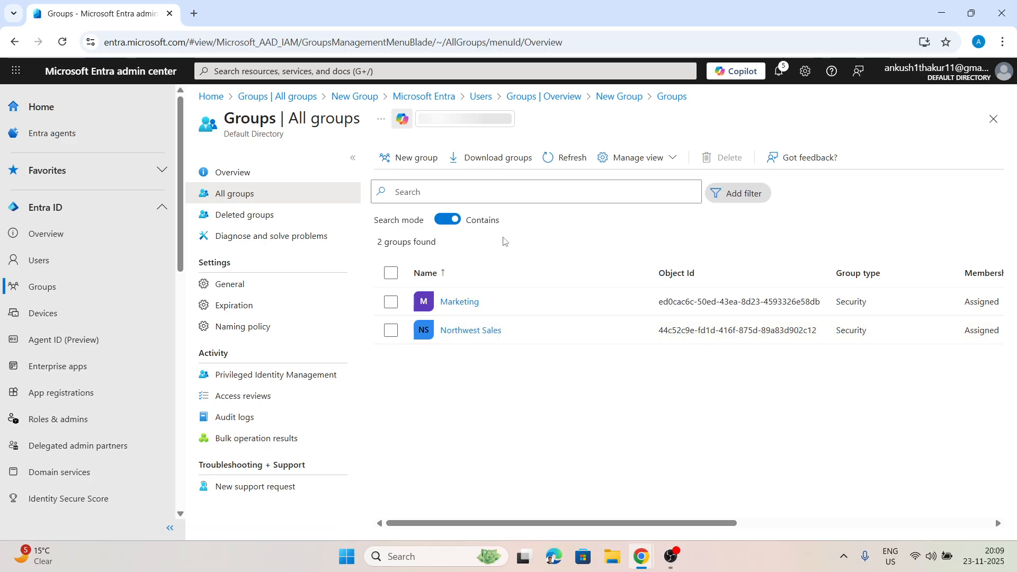
Start a new Security group named Sales with the description "Sales members"
left_click(41, 286)
left_click(421, 163)
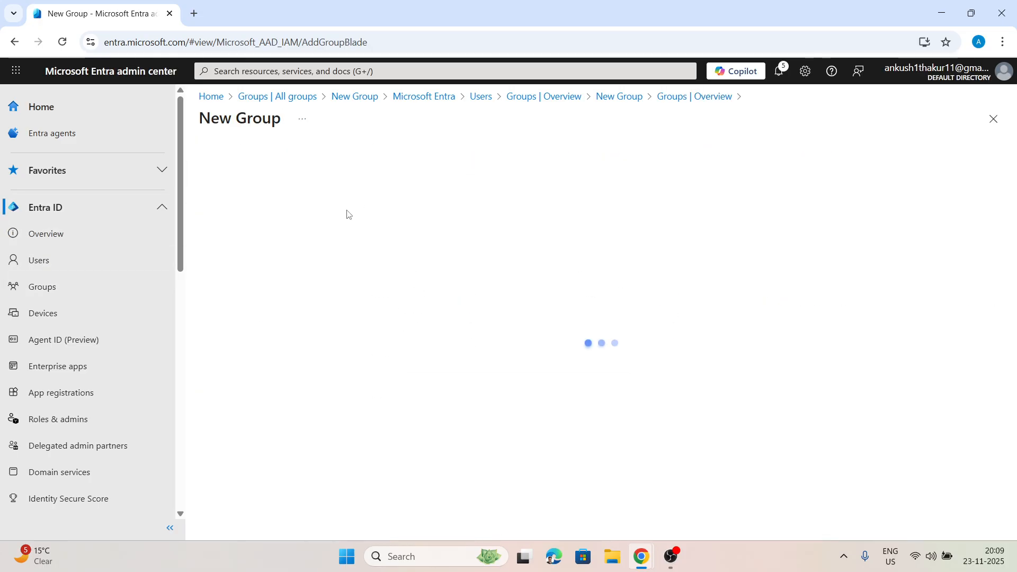
left_click(257, 246)
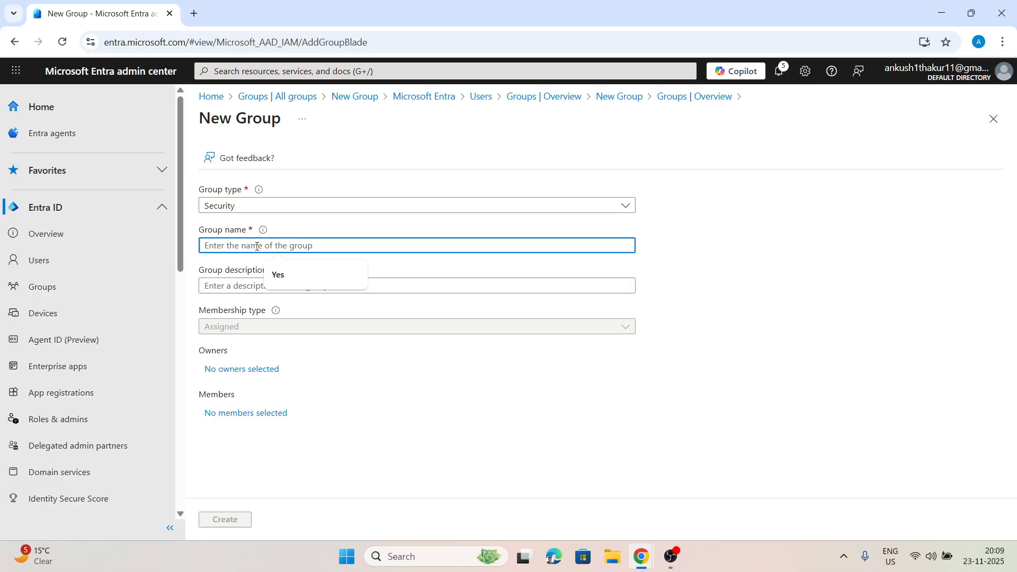
type("Sales")
left_click(254, 286)
type("Sale")
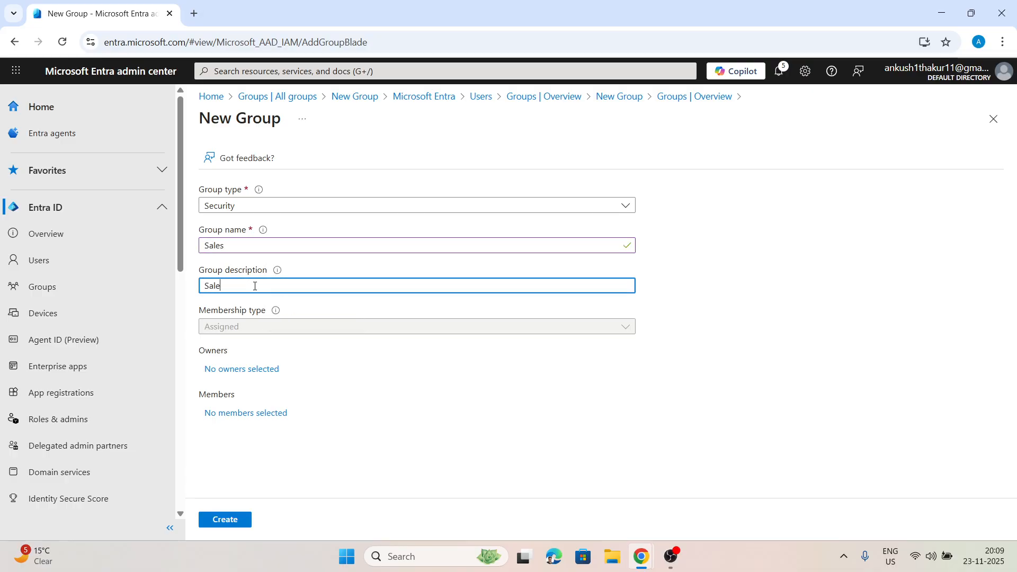
type("s members")
Assign the signed-in administrator's account as owner of the new Sales group
left_click(249, 370)
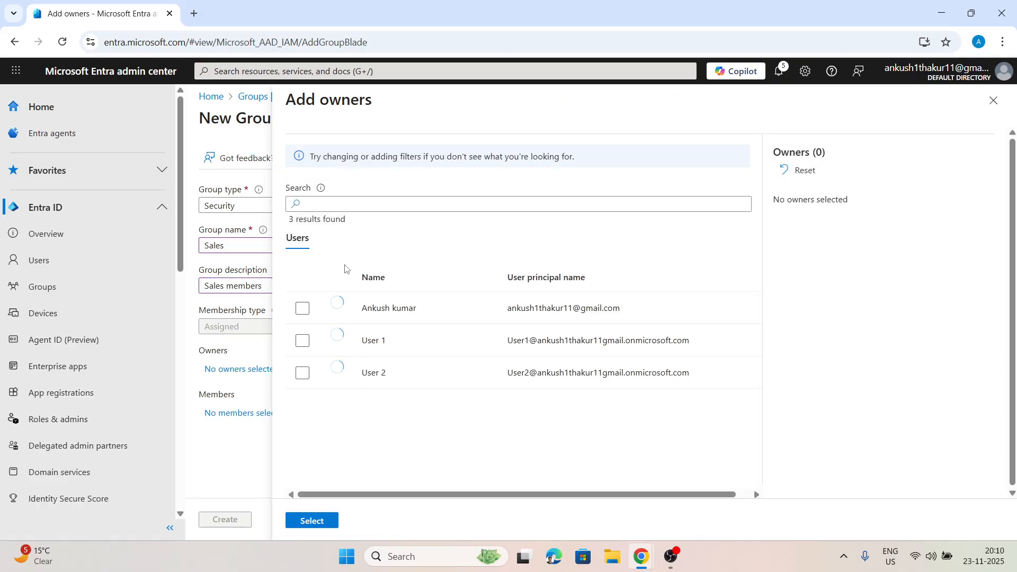
left_click(304, 309)
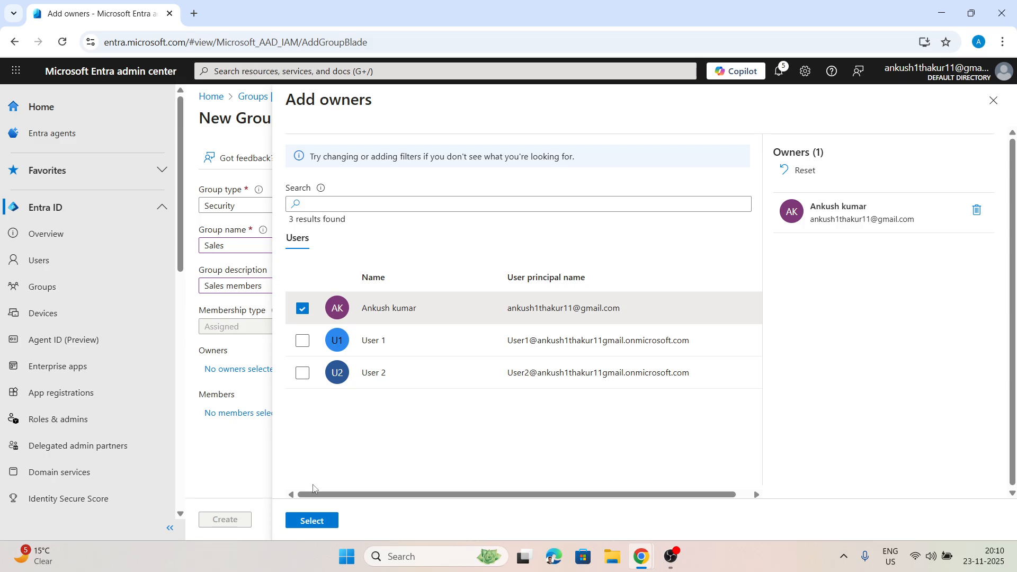
left_click(310, 521)
Add User 1 as a member of the Sales group and create the group
left_click(246, 414)
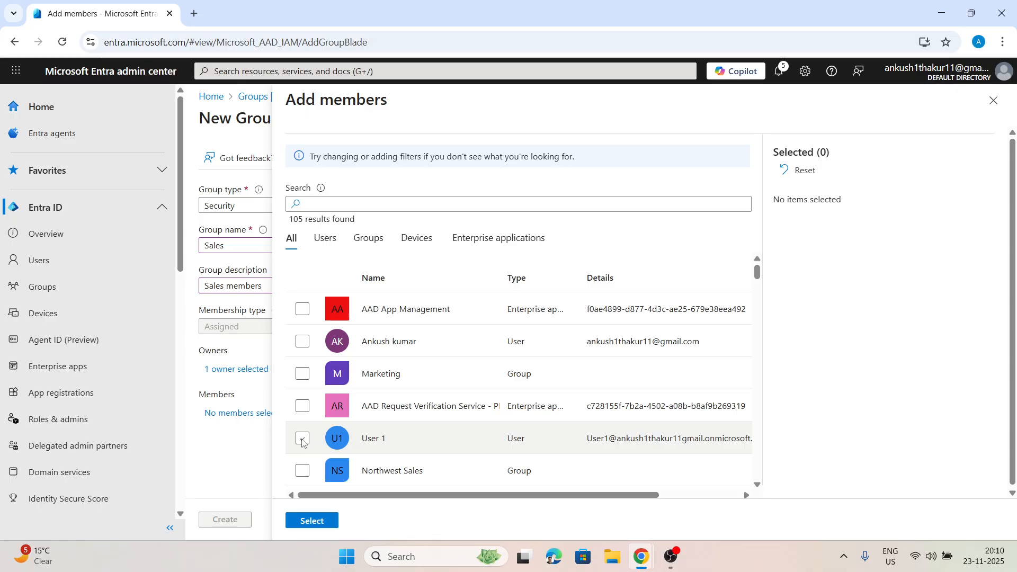
left_click(302, 438)
left_click(312, 521)
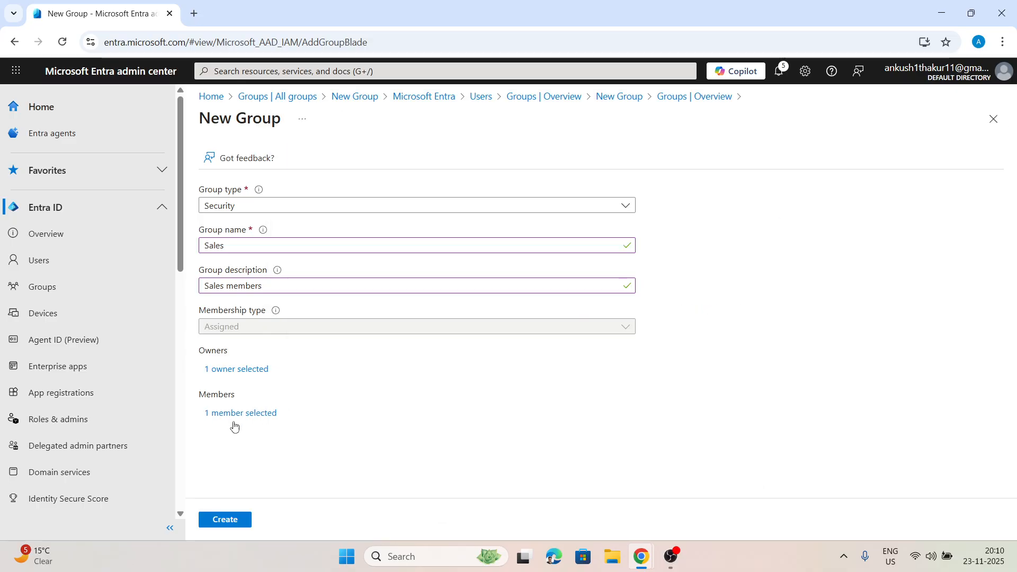
left_click(228, 520)
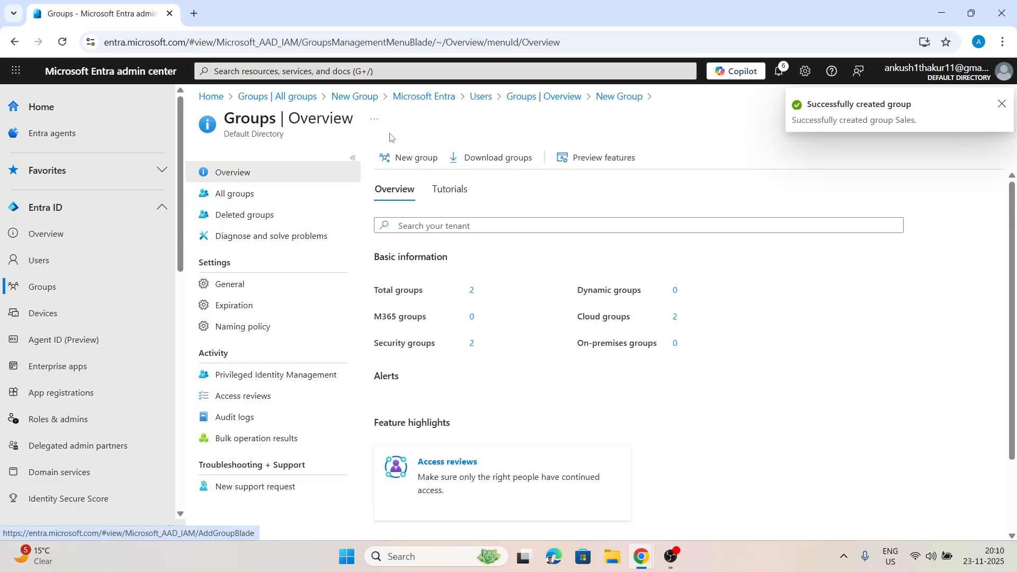
Reload the groups page and review the owners and members of the Marketing group
left_click(62, 42)
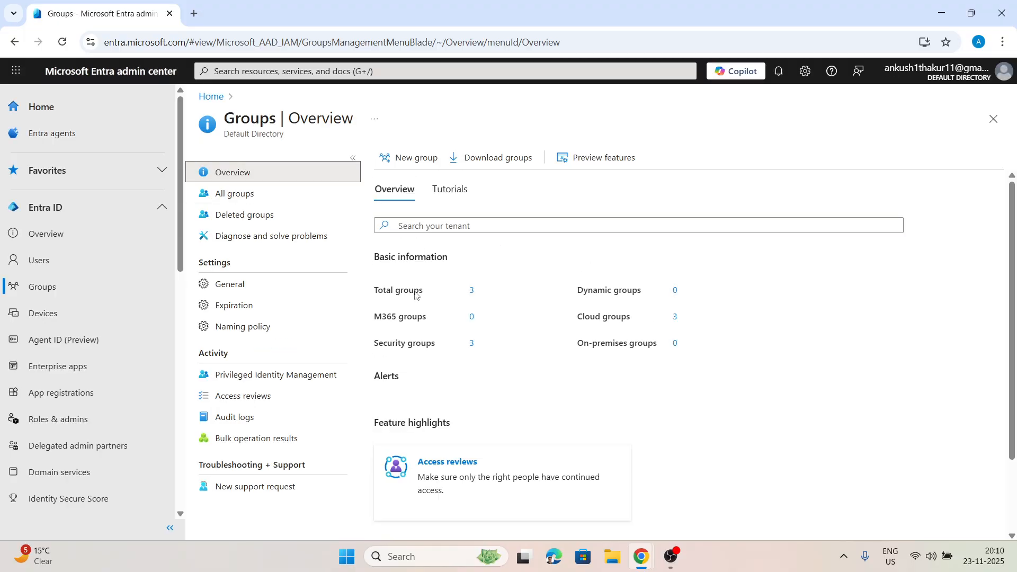
left_click(239, 192)
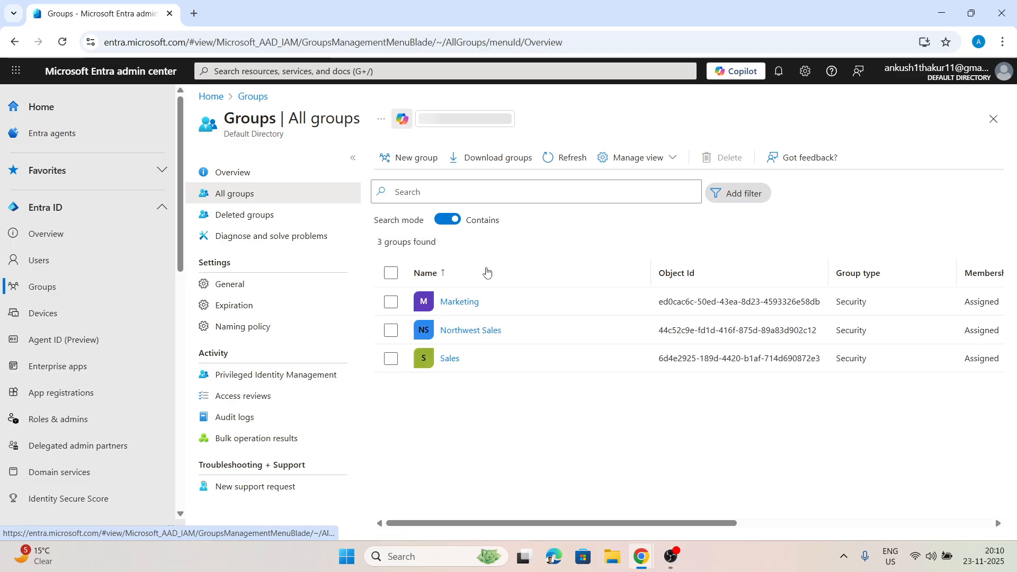
left_click(456, 304)
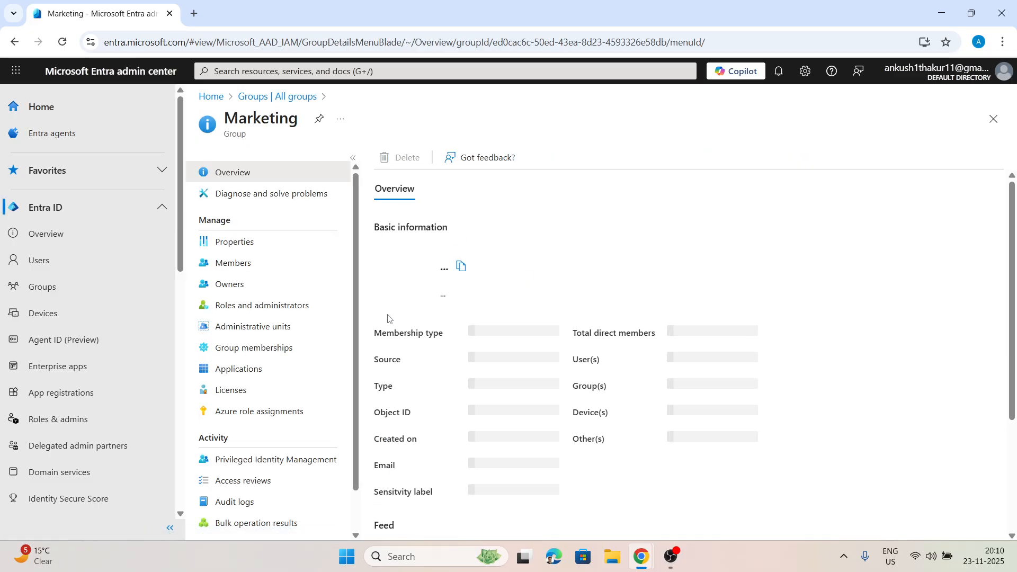
left_click(253, 286)
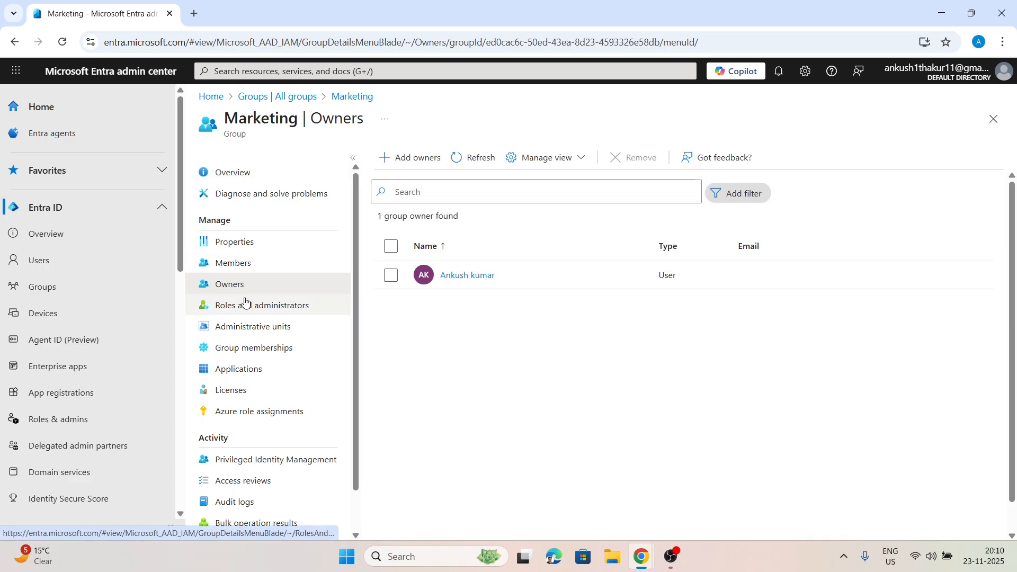
left_click(233, 263)
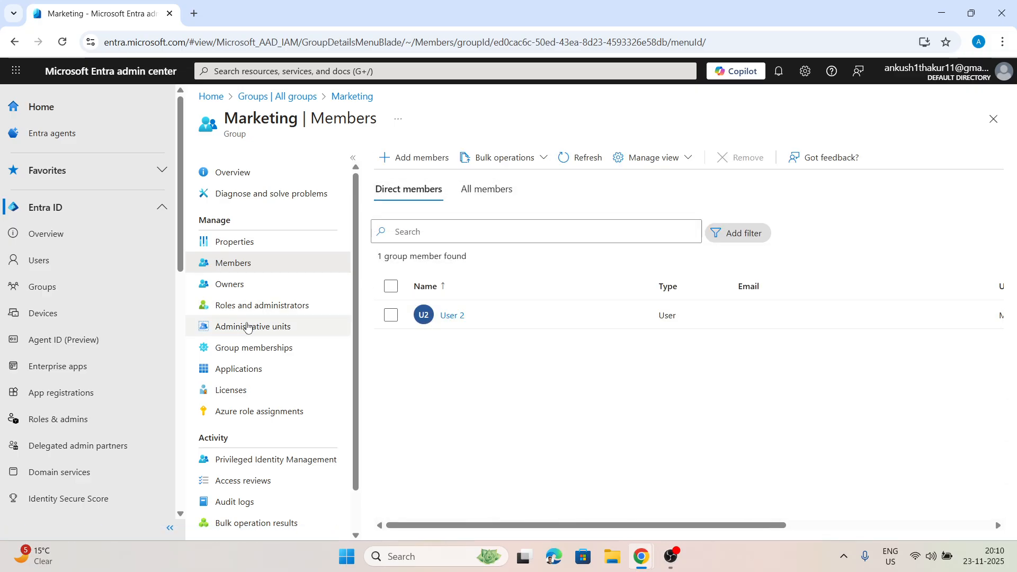
Add the Marketing group as a member of the Sales group and refresh its membership list
left_click(252, 357)
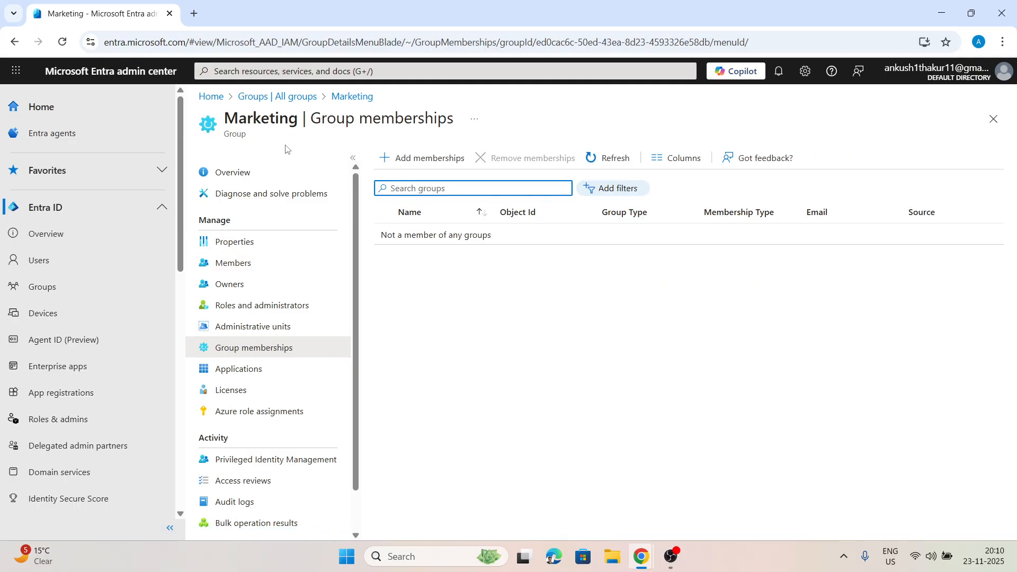
left_click(410, 165)
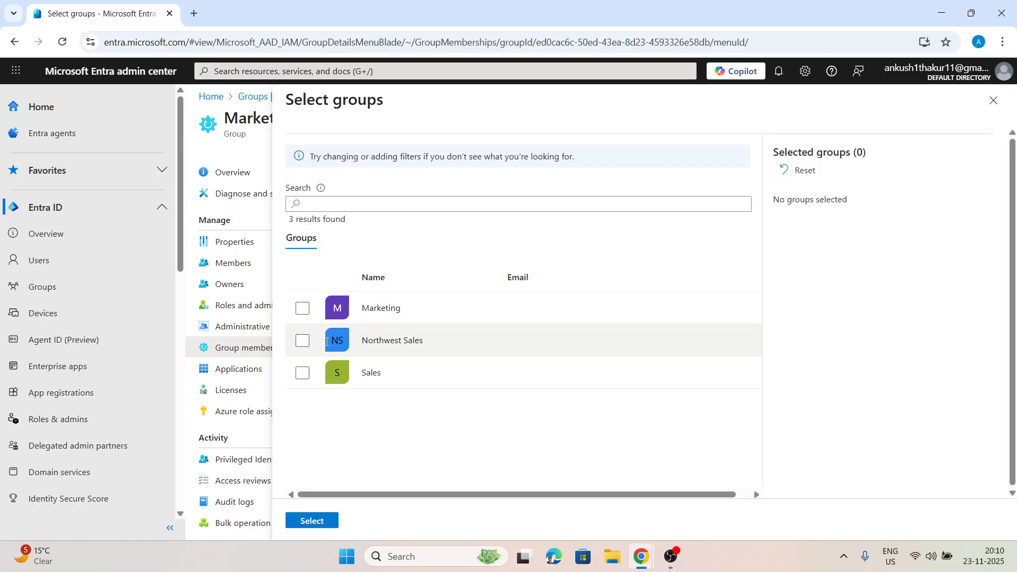
left_click(303, 375)
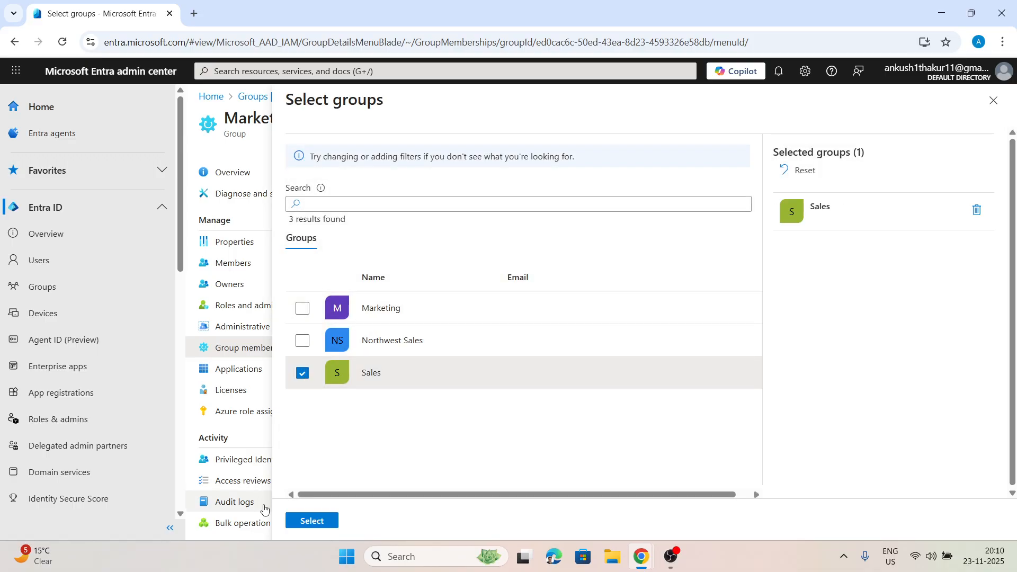
left_click(312, 522)
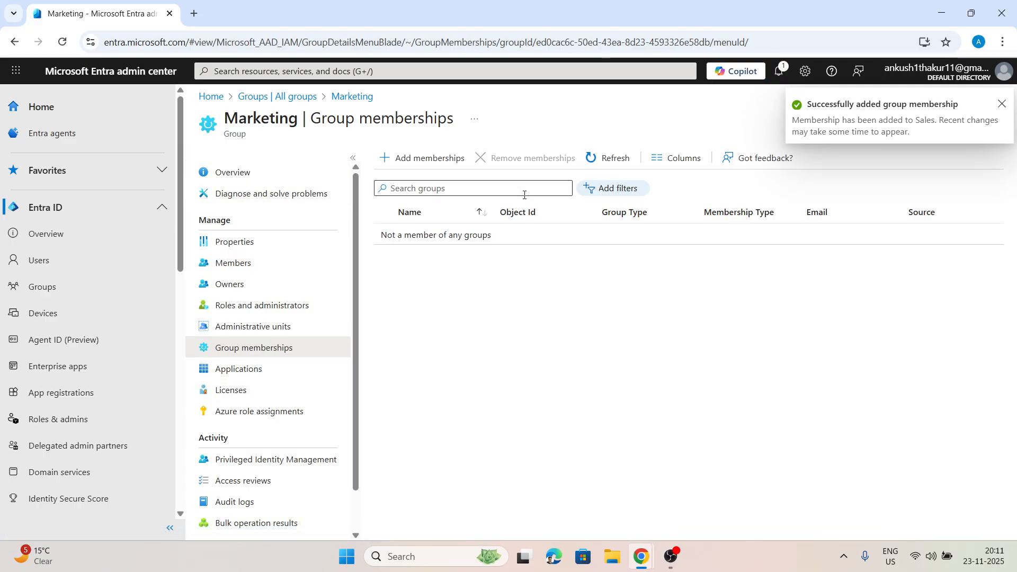
left_click(609, 158)
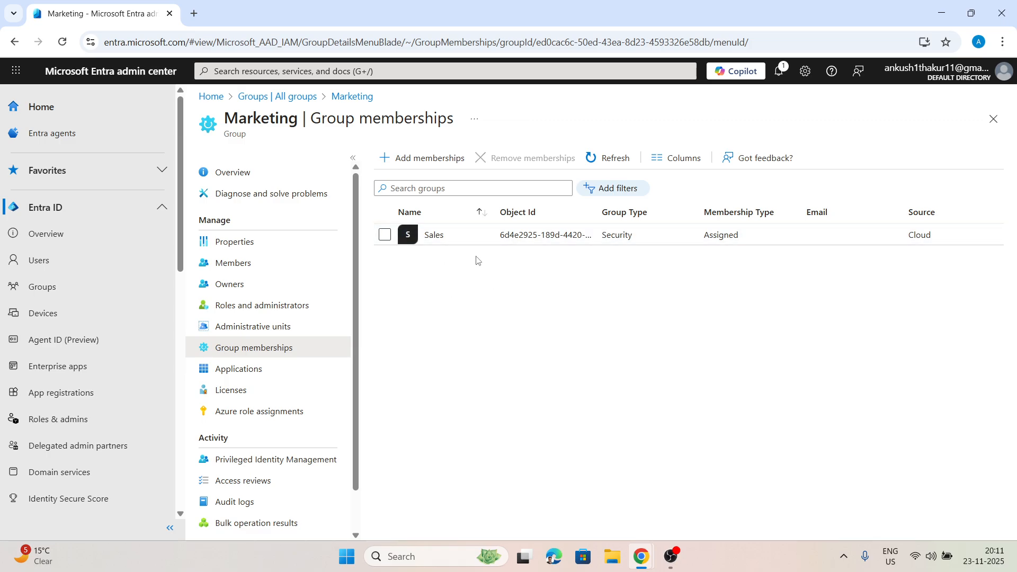
Remove the Marketing group's membership in the Sales group
left_click(386, 236)
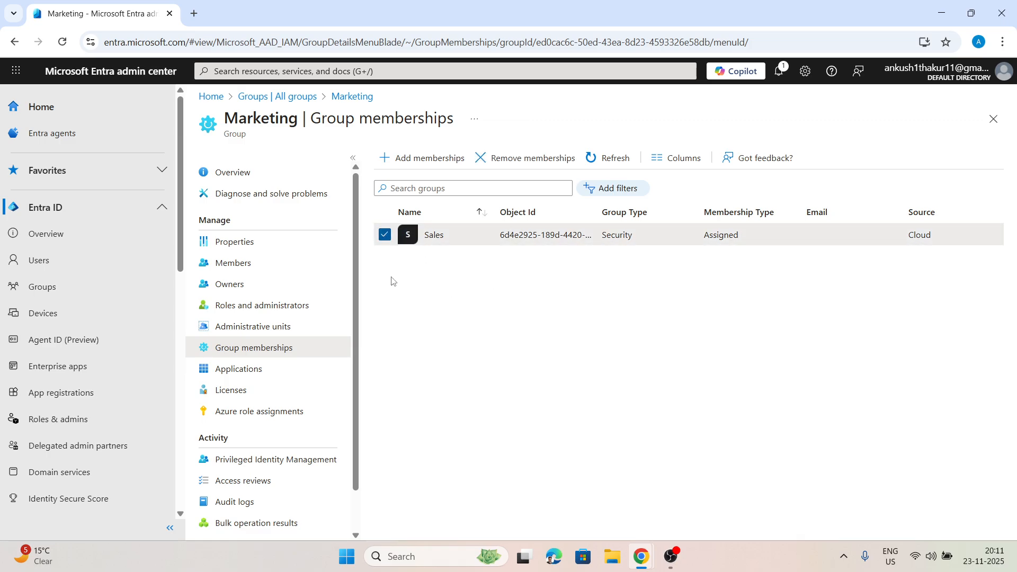
left_click(524, 164)
left_click(388, 209)
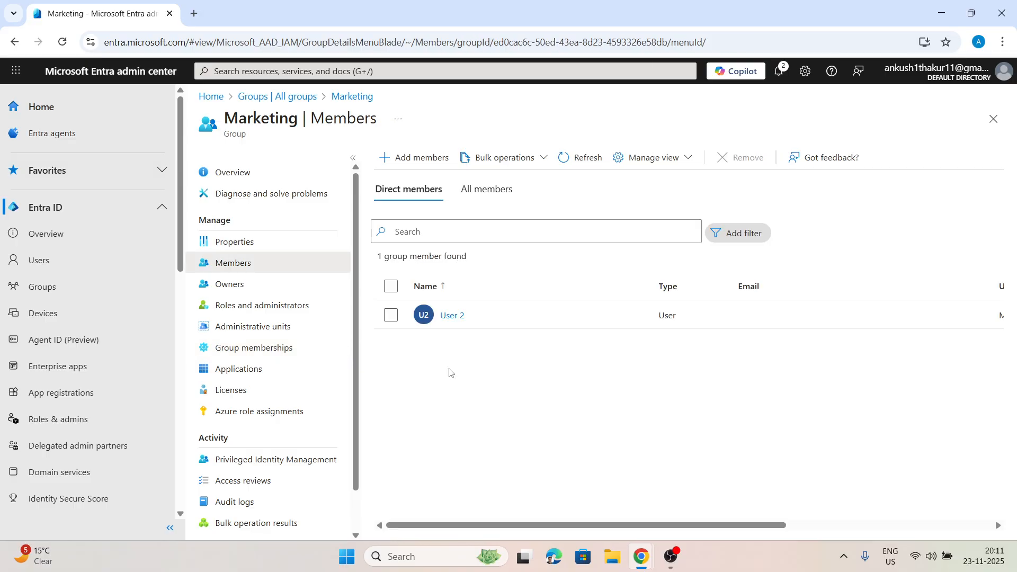
Remove User 1 from the direct members of the Sales group
left_click(307, 97)
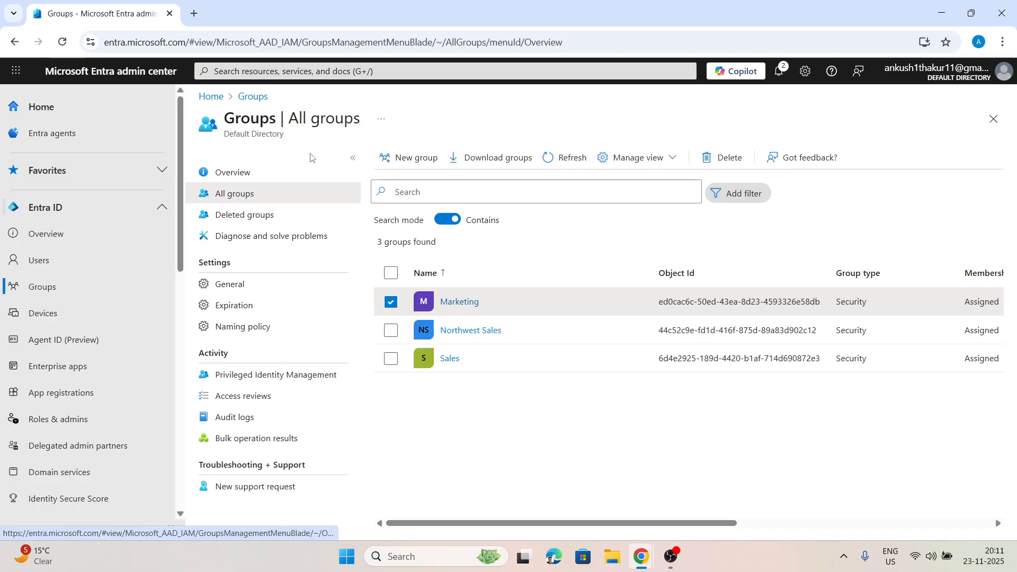
left_click(448, 360)
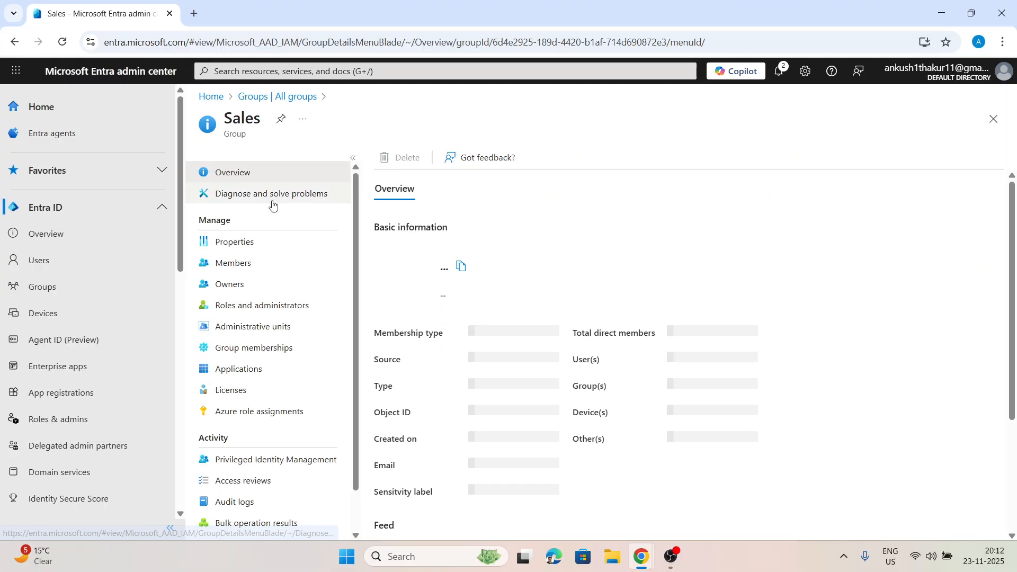
left_click(222, 266)
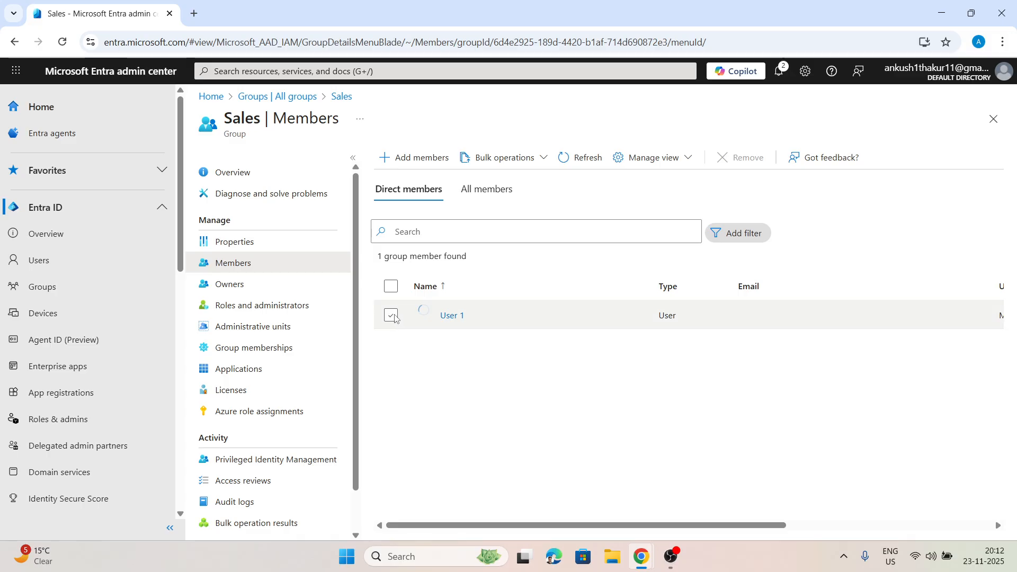
left_click(392, 316)
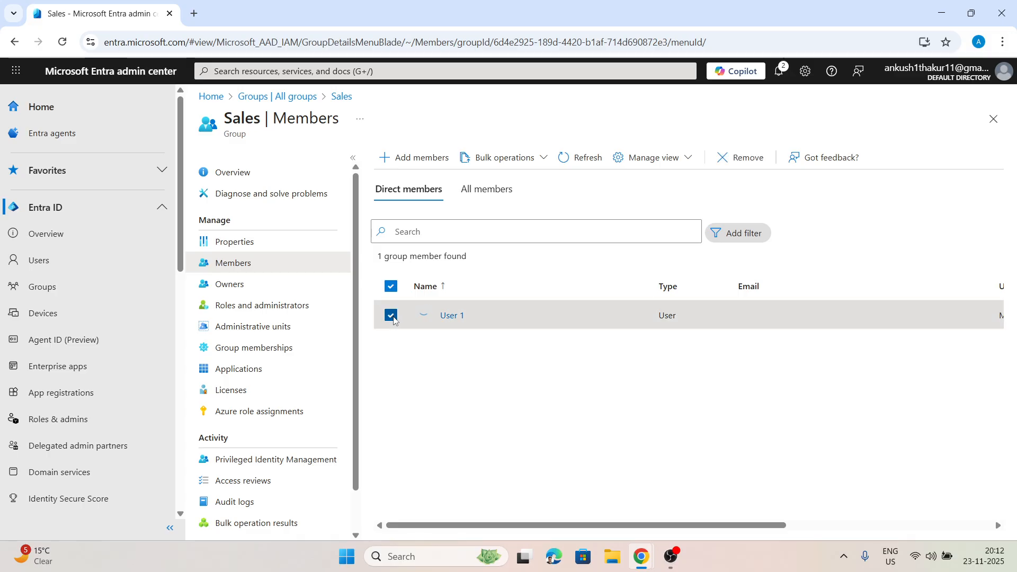
left_click(748, 159)
left_click(680, 359)
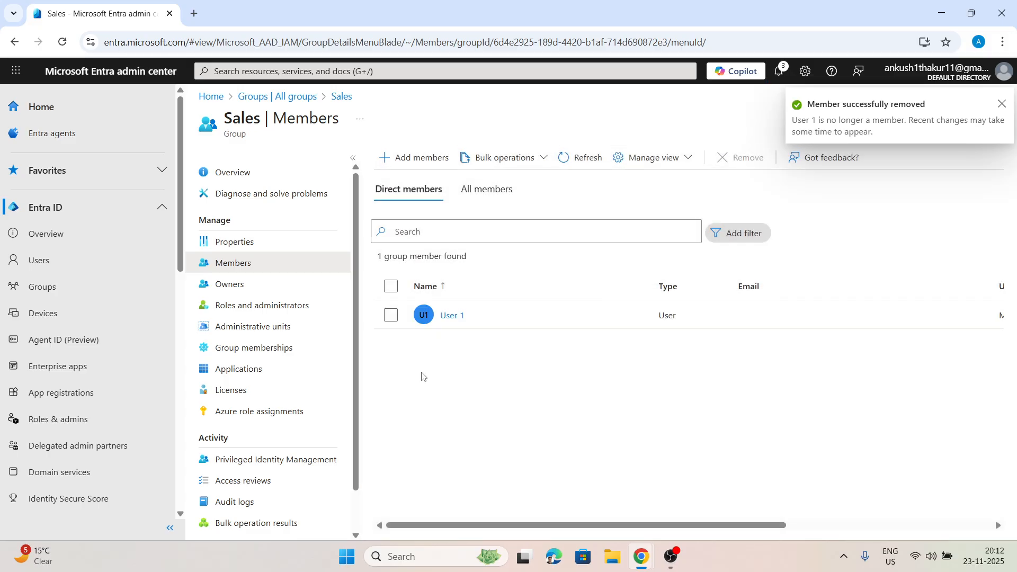
Refresh the Sales group's direct member list and try to remove the group's only listed owner
left_click(580, 157)
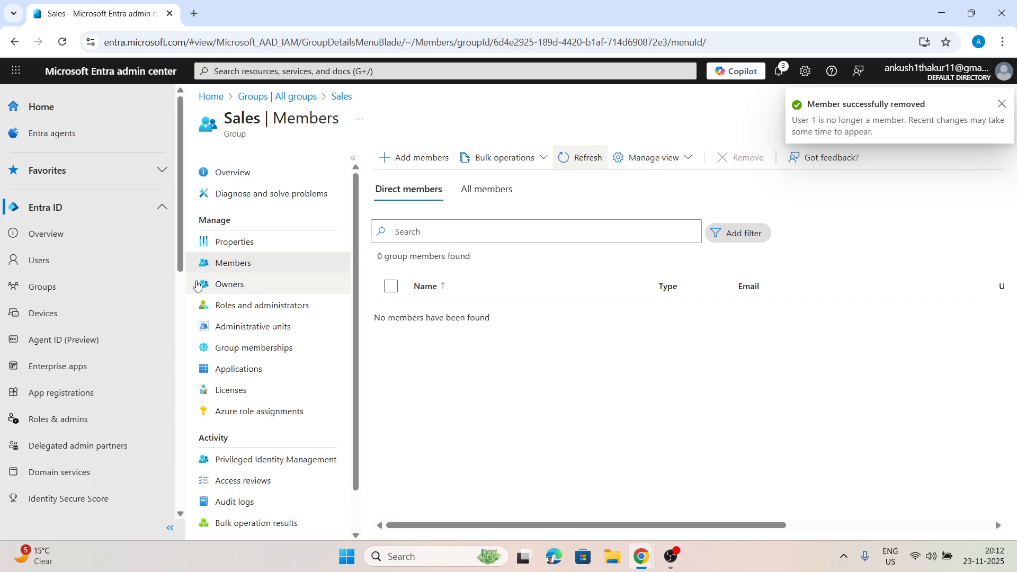
left_click(237, 285)
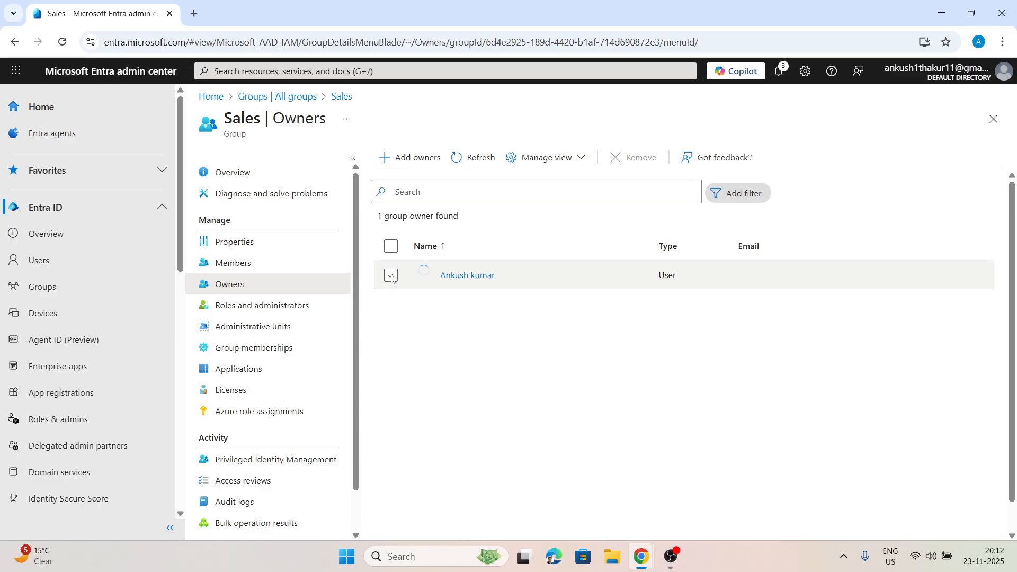
left_click(391, 275)
left_click(633, 157)
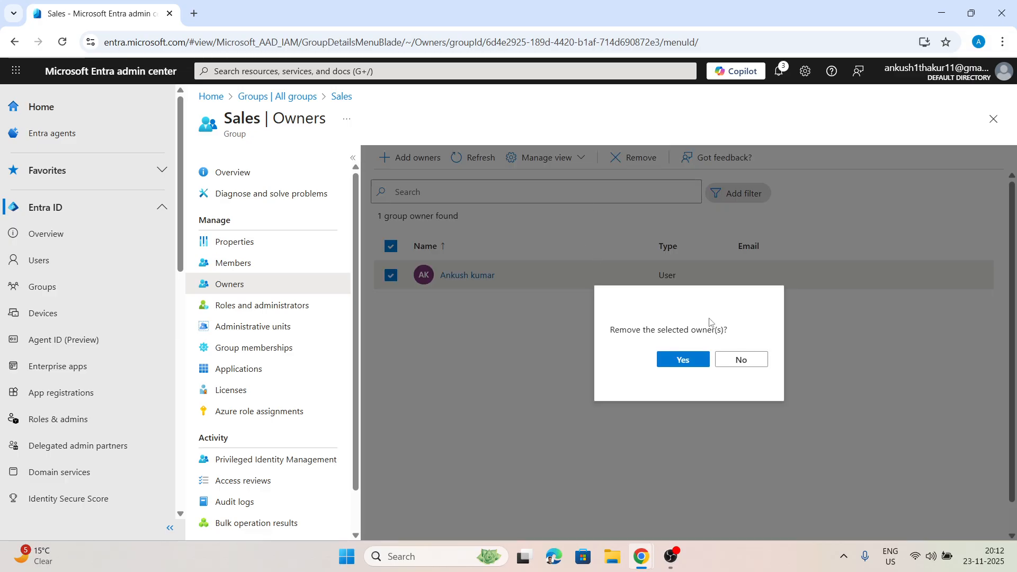
left_click(667, 363)
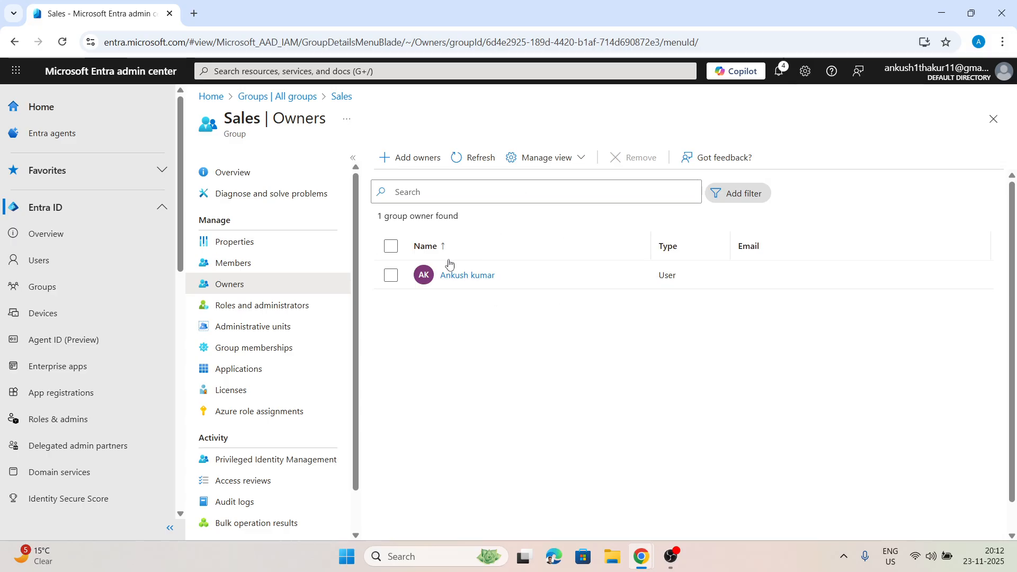
Add User 1 and User 2 as direct members of the Sales group and refresh the member list
left_click(233, 263)
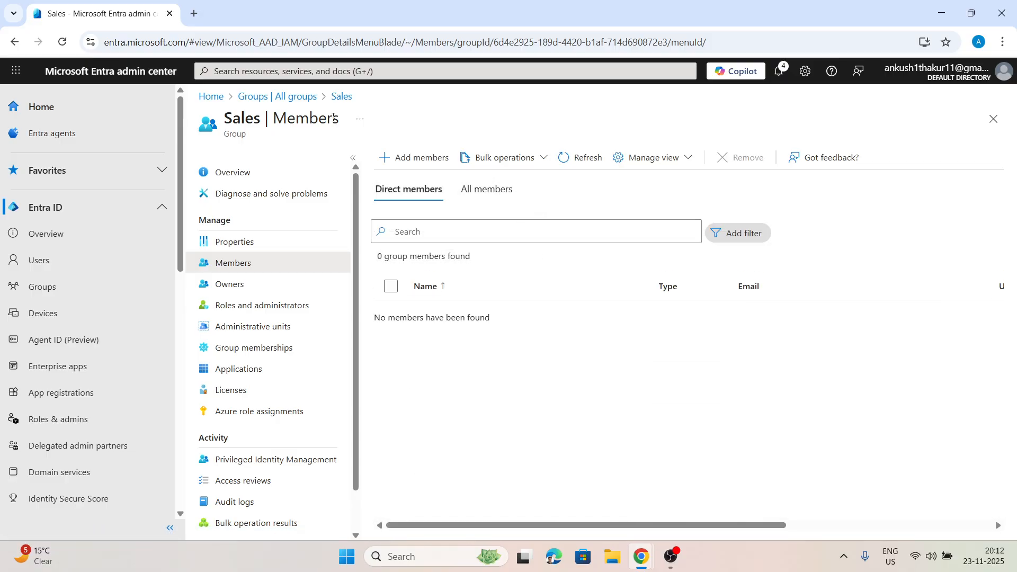
left_click(411, 158)
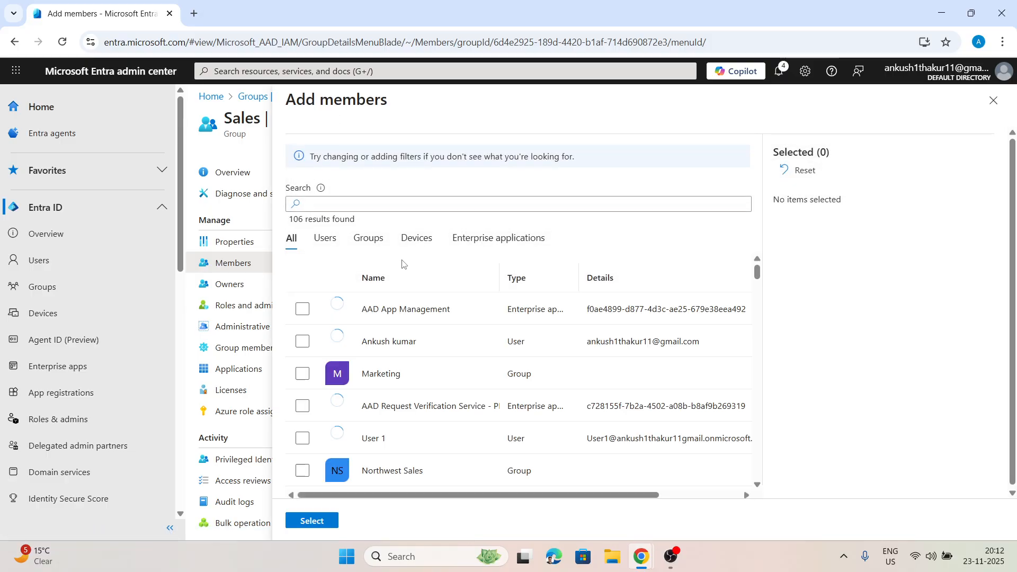
left_click(303, 438)
scroll(443, 348, "down", 3)
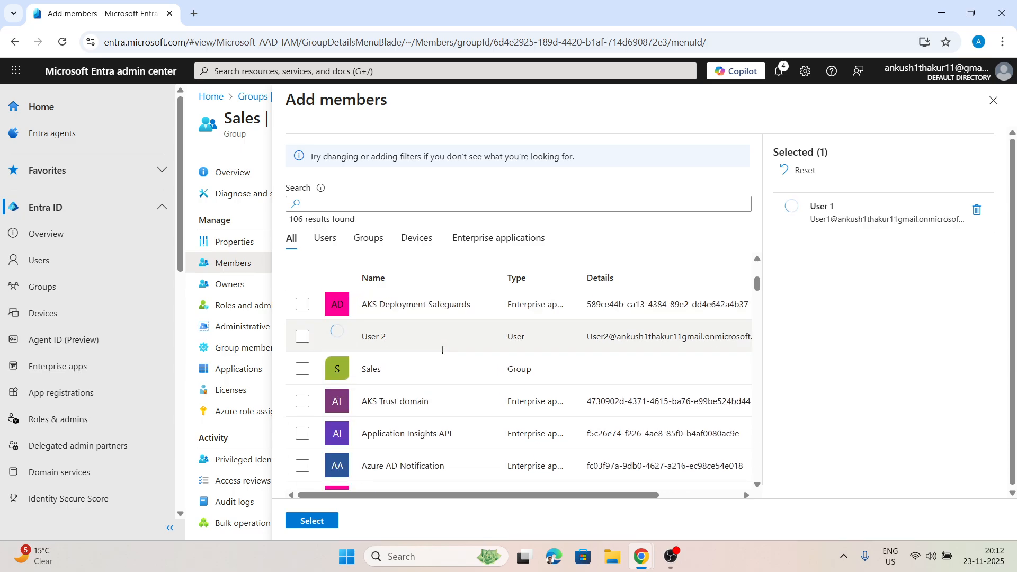
left_click(302, 336)
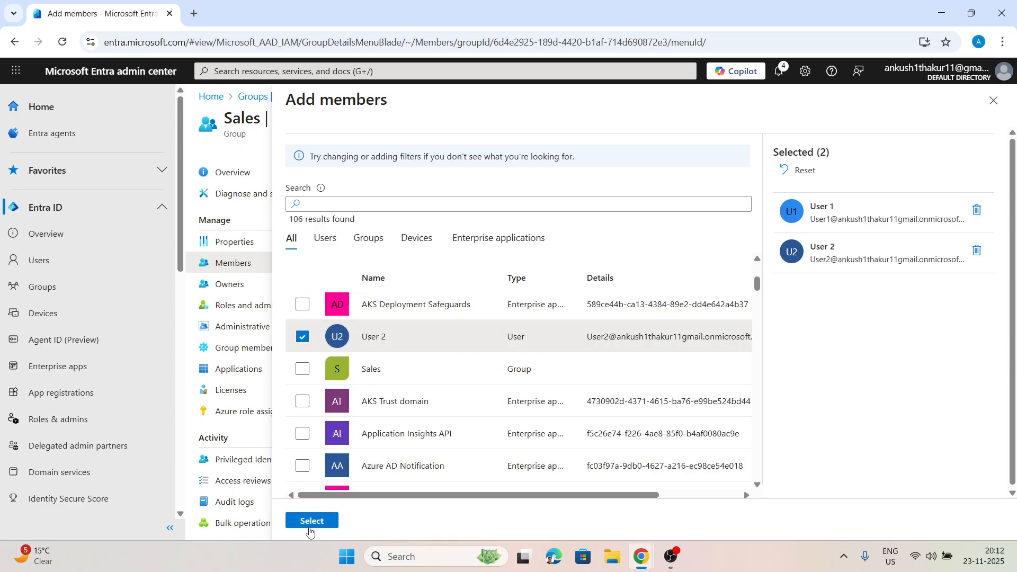
left_click(311, 521)
left_click(586, 157)
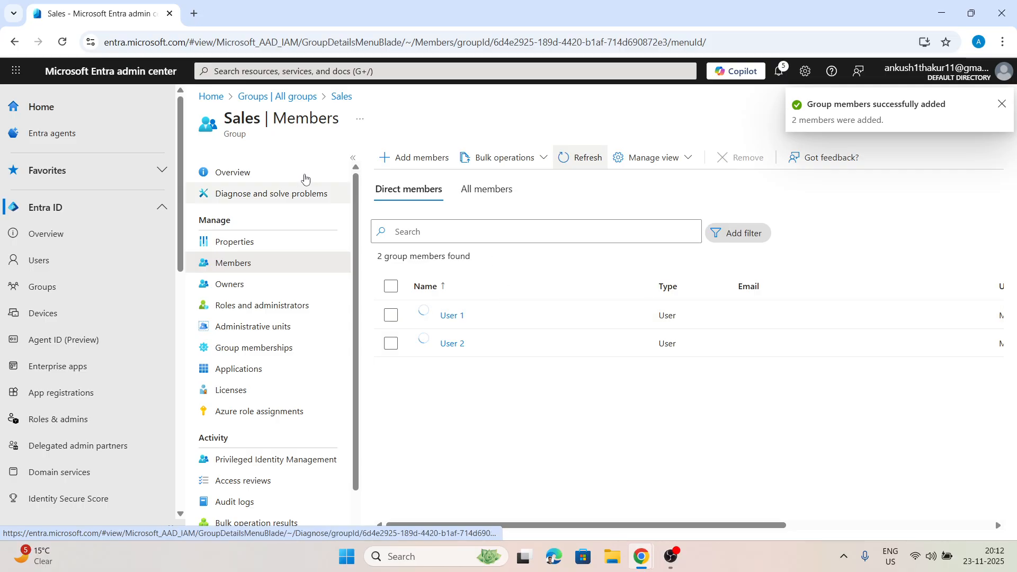
Delete the Marketing, Northwest Sales and Sales groups from all groups and refresh the group list
left_click(263, 96)
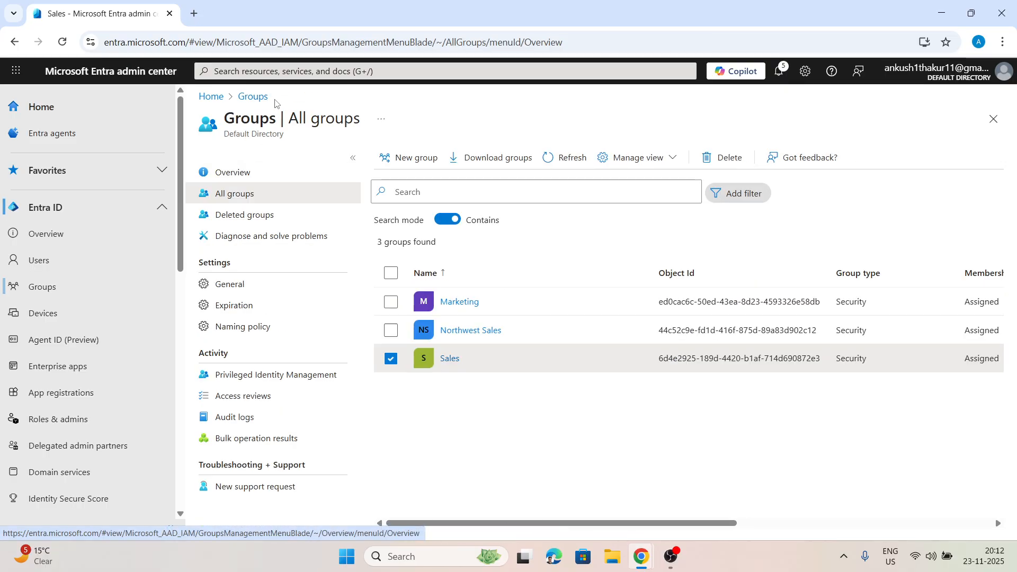
left_click(390, 359)
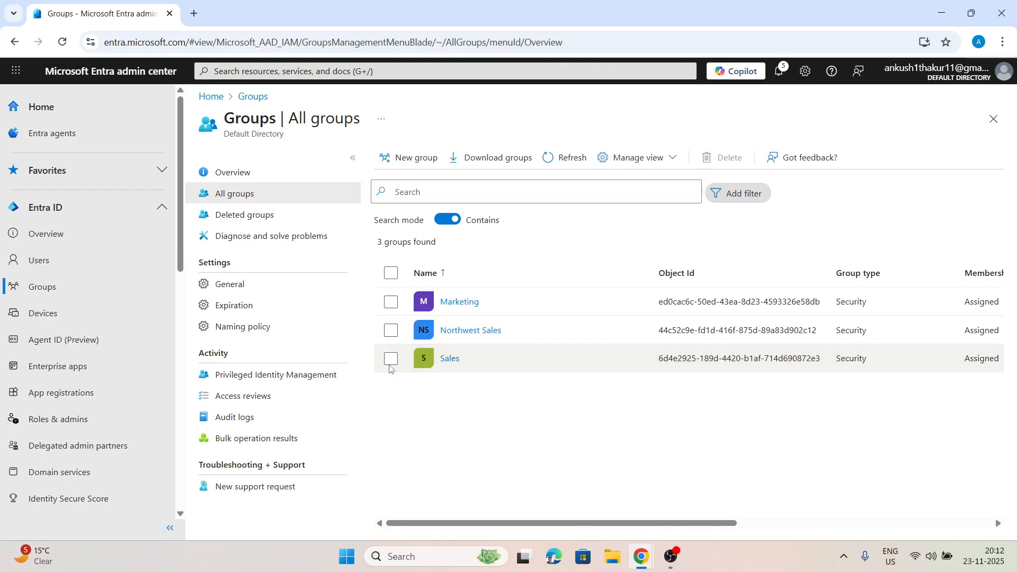
left_click(390, 303)
left_click(391, 331)
left_click(390, 359)
left_click(707, 156)
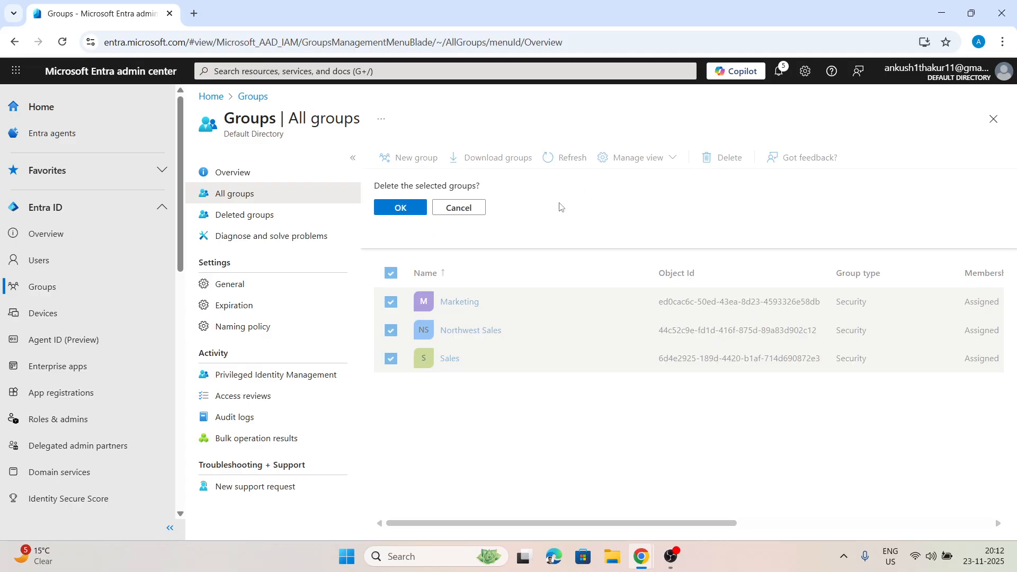
left_click(392, 209)
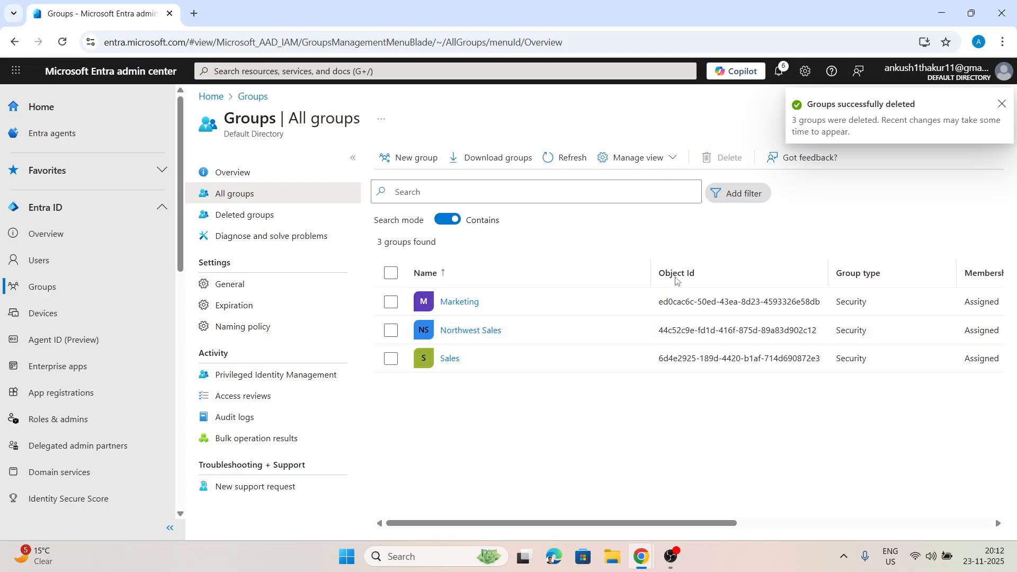
left_click(560, 166)
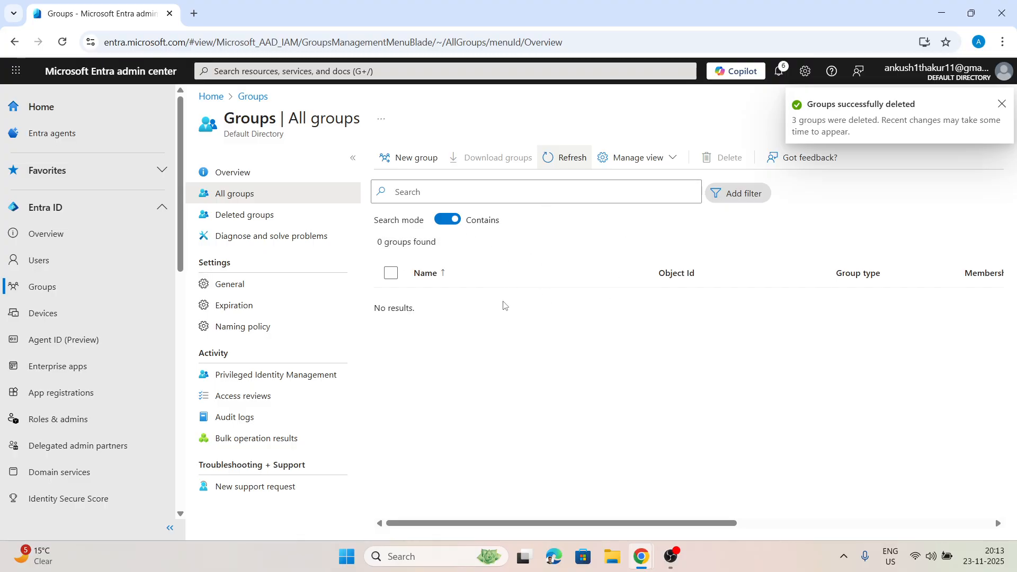
Switch to the Microsoft Learn article on dynamic membership groups and read about the rule builder and creating and updating rules
key("alt+Tab")
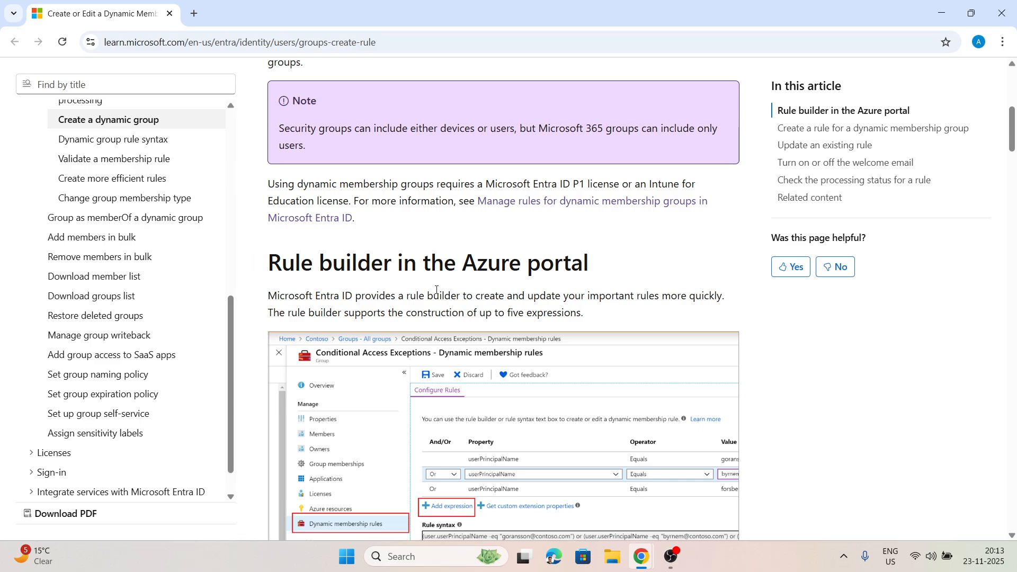
scroll(437, 290, "down", 3)
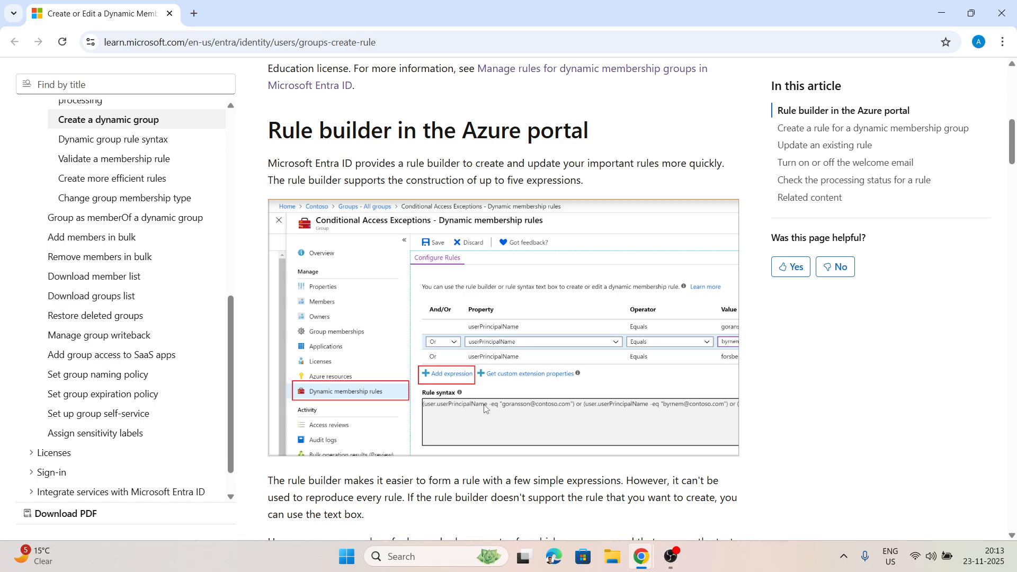
scroll(483, 405, "down", 6)
scroll(483, 404, "down", 7)
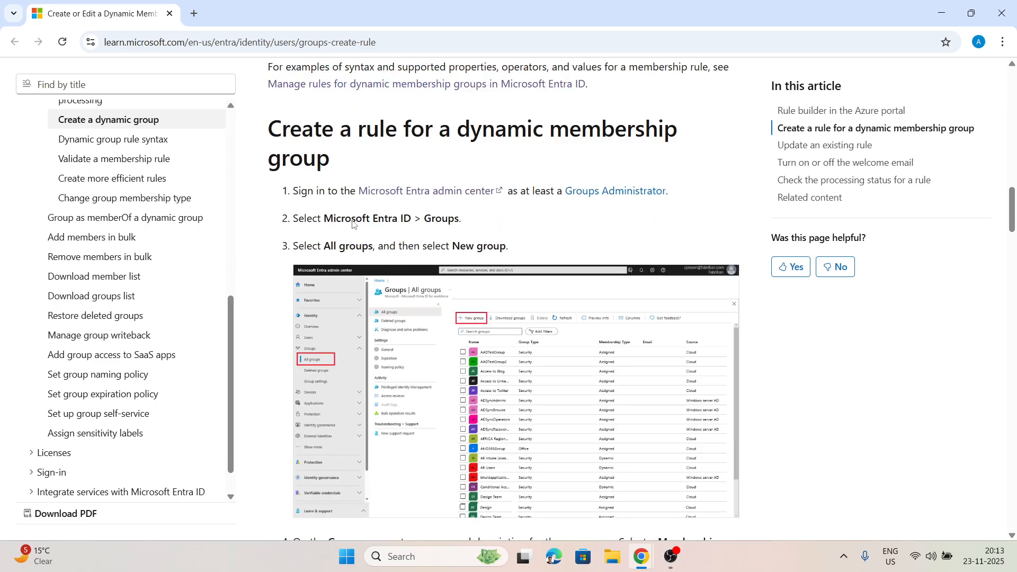
scroll(458, 381, "down", 9)
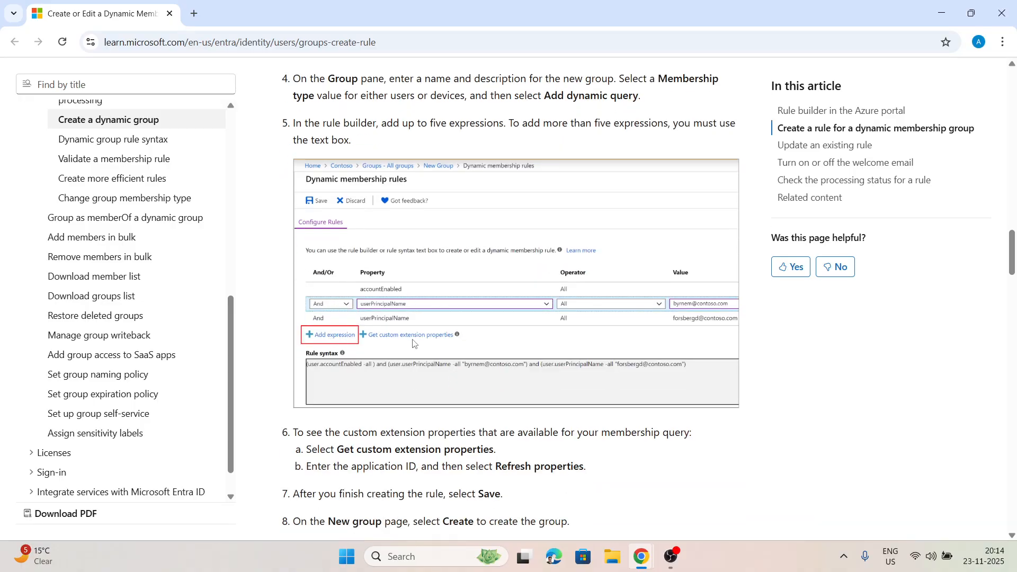
scroll(413, 343, "down", 4)
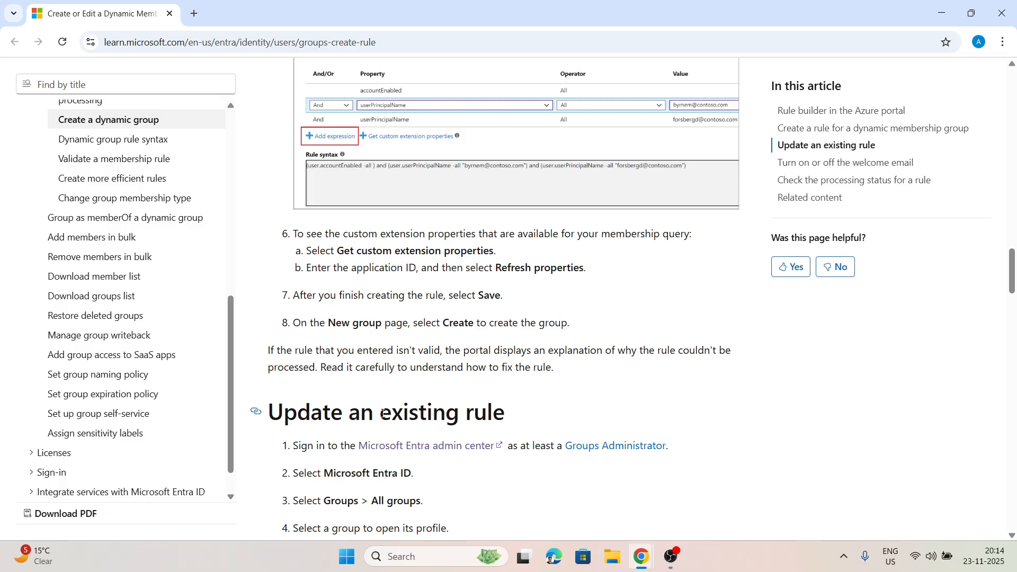
scroll(380, 416, "down", 5)
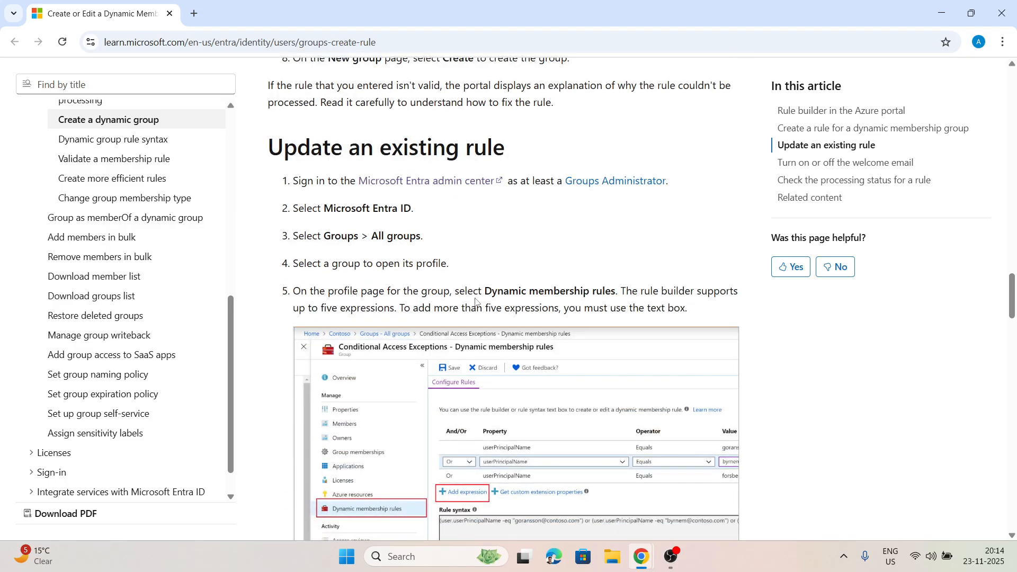